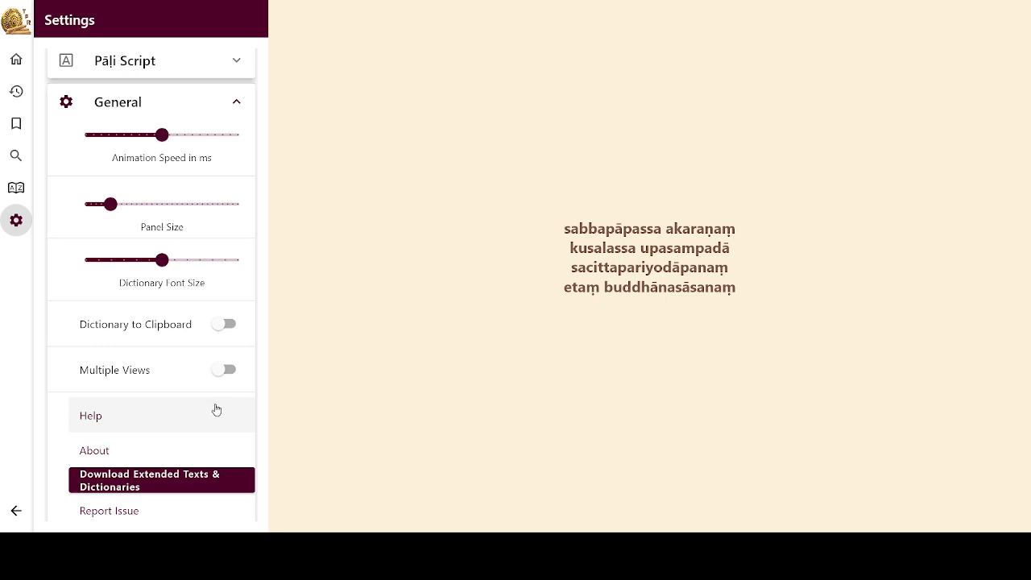
Open mūlapaṇṇāsapāḷi from the majjhimanikāya section of the pāḷi texts with Multiple Views off
left_click(224, 369)
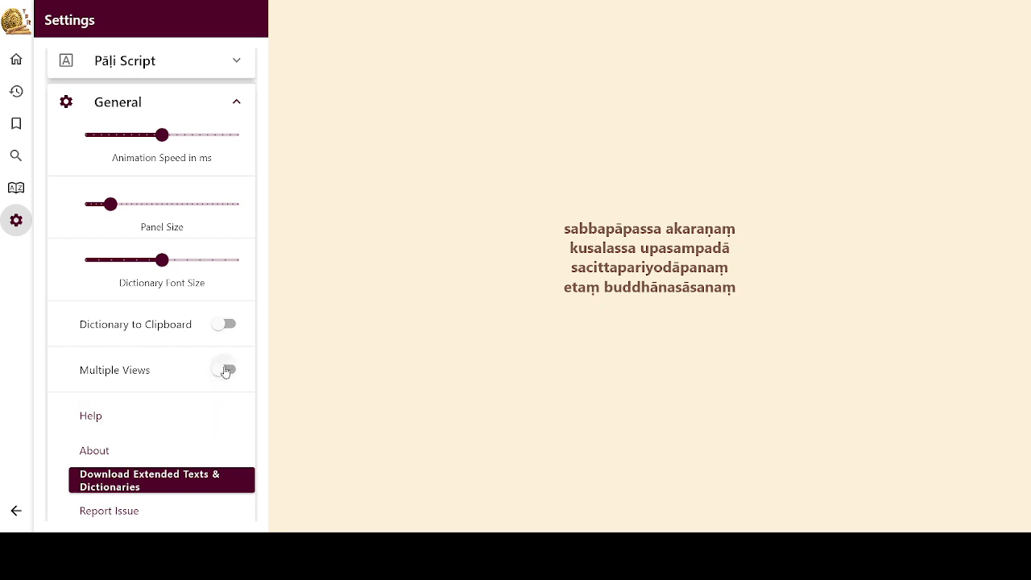
left_click(228, 369)
left_click(16, 60)
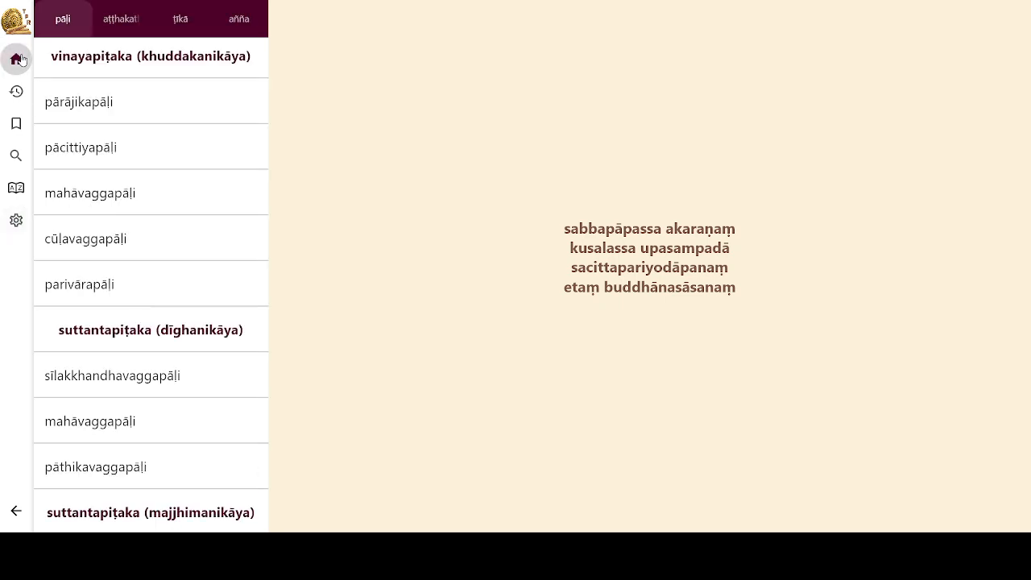
scroll(101, 376, "down", 4)
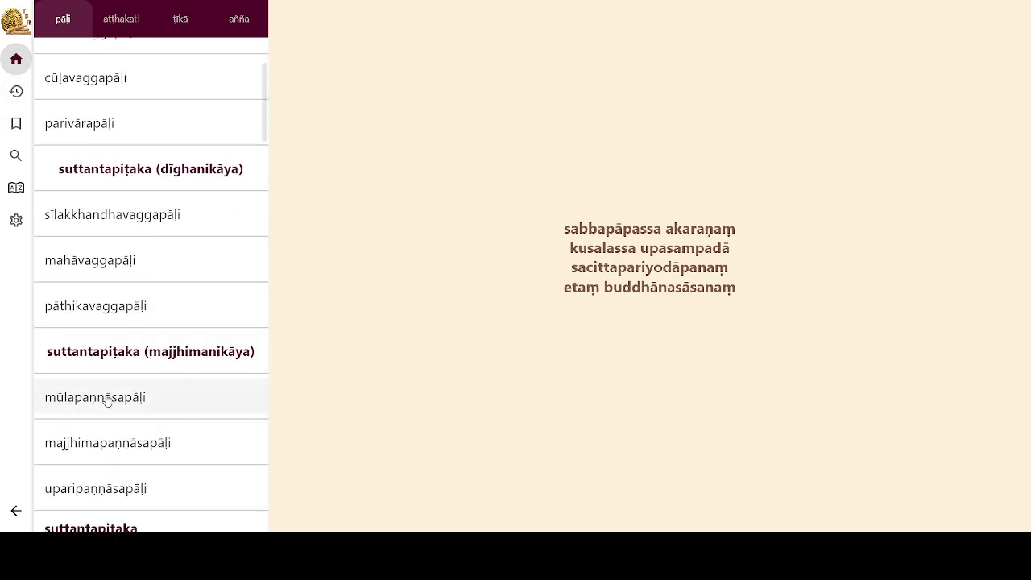
left_click(102, 380)
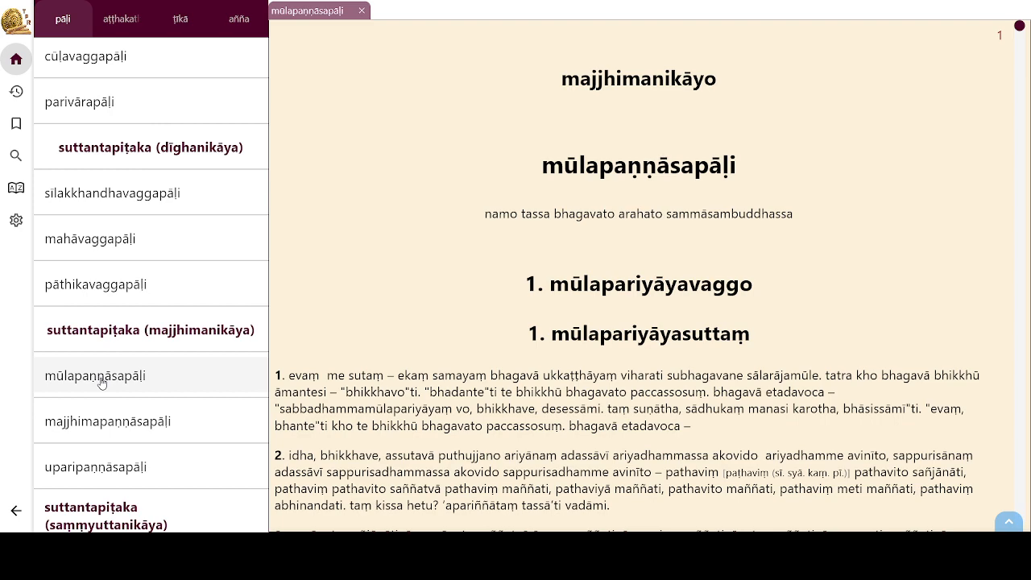
Open mūlapaṇṇāsaaṭṭhakathā (pa) from the majjhimanikāya commentaries alongside the pāḷi text
left_click(123, 18)
scroll(153, 242, "down", 2)
scroll(153, 264, "down", 3)
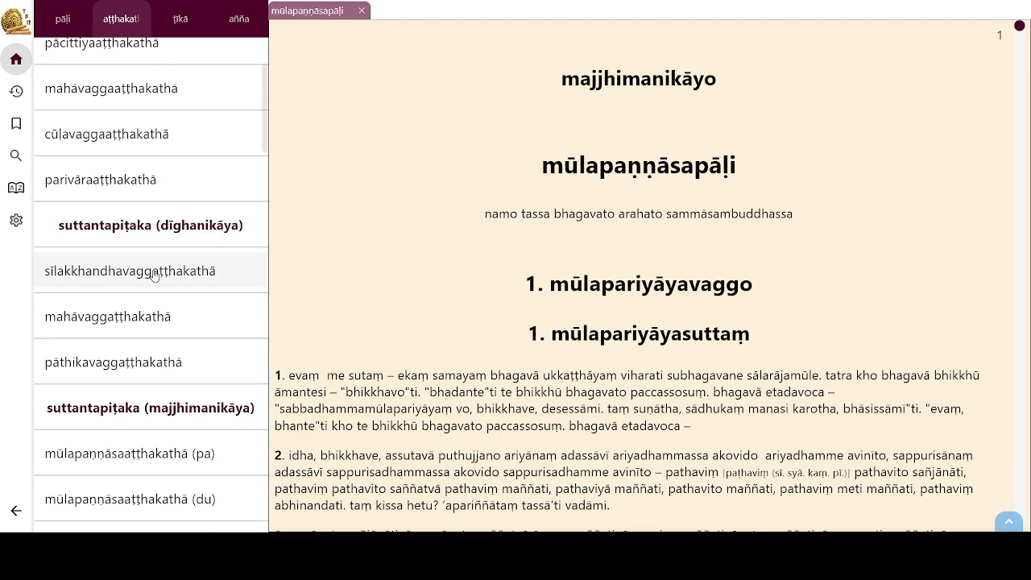
left_click(153, 435)
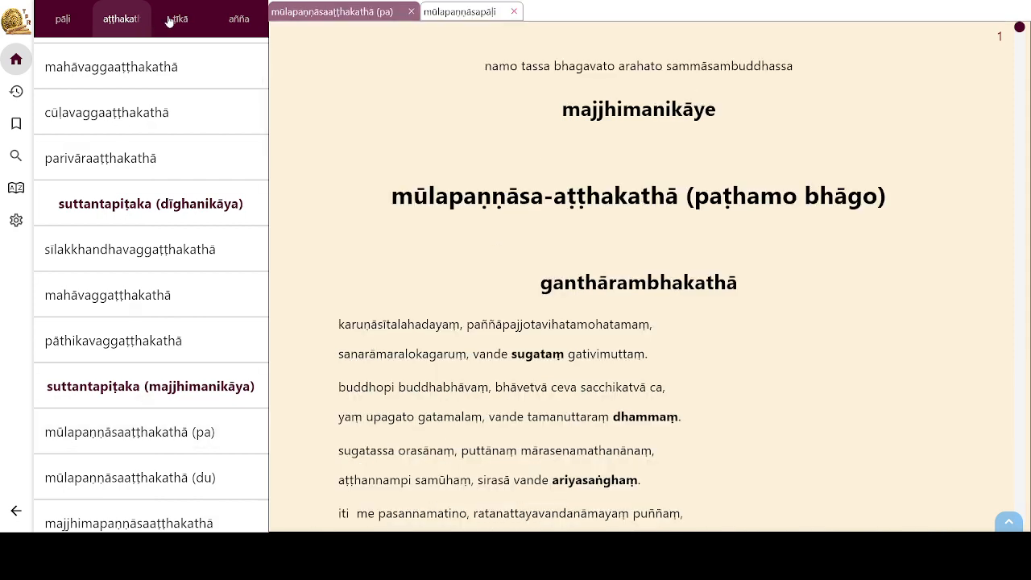
Open mūlapaṇṇāsaṭīkā (pa) from the majjhimanikāya section of the ṭīkā texts
left_click(179, 19)
scroll(163, 396, "down", 3)
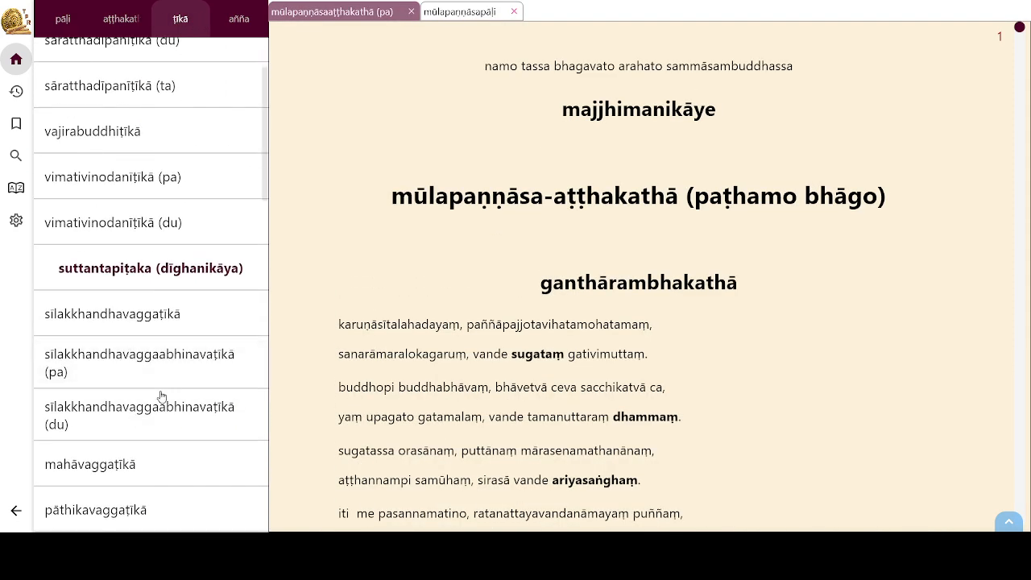
left_click(170, 459)
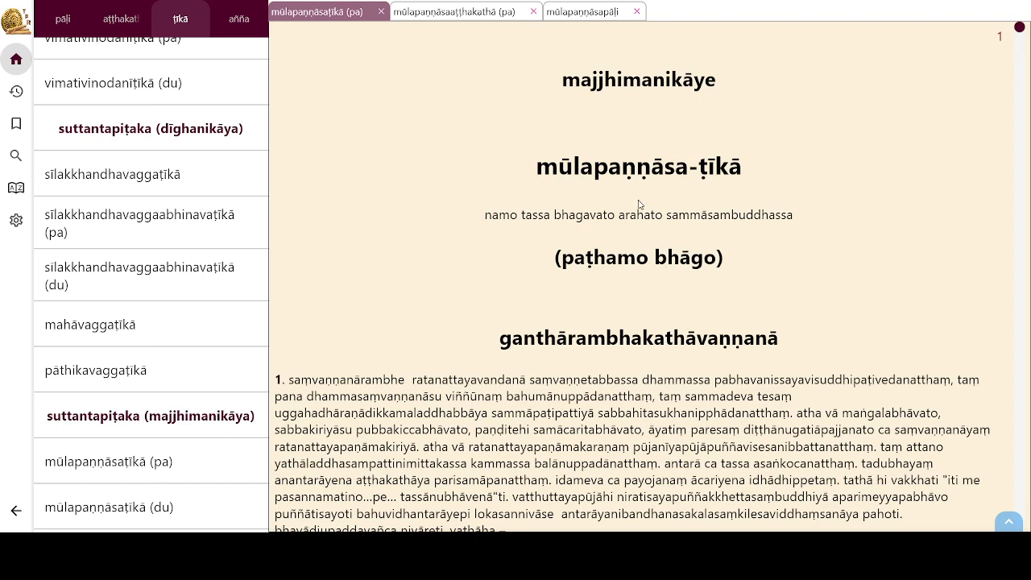
Switch back and forth between the open mūlapaṇṇāsa pāḷi, aṭṭhakathā and ṭīkā texts to view each one singly
left_click(569, 11)
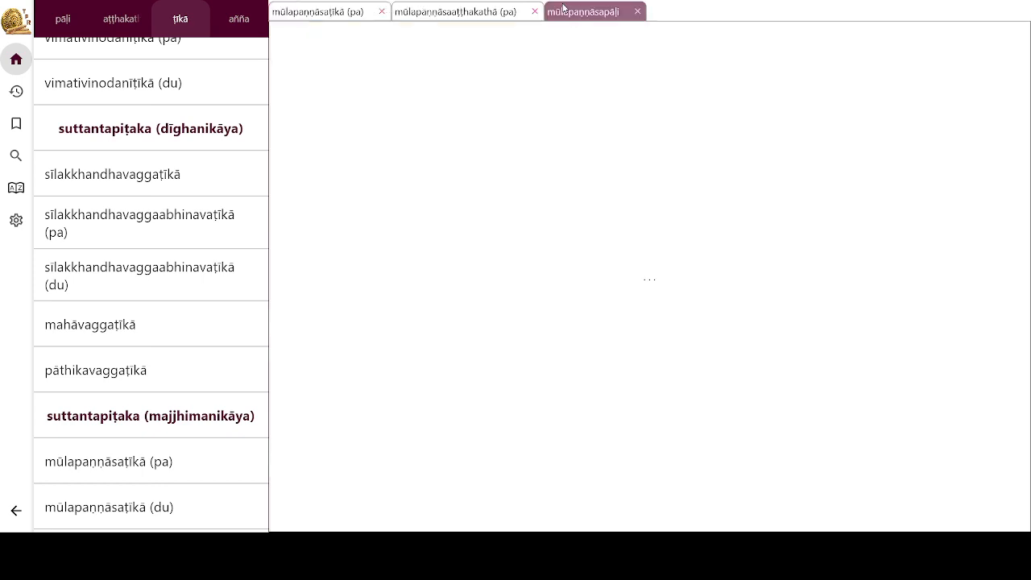
left_click(435, 11)
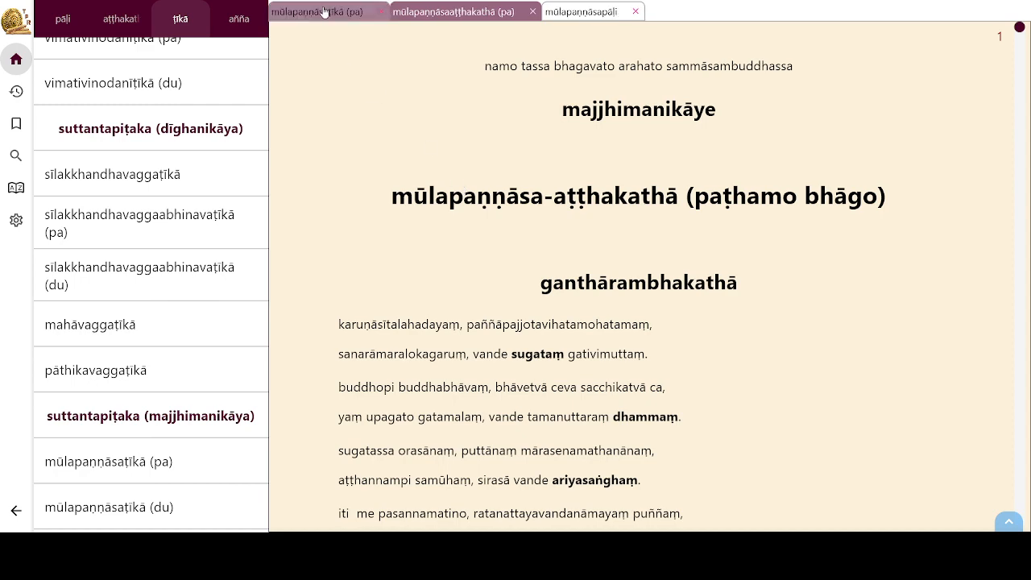
left_click(325, 12)
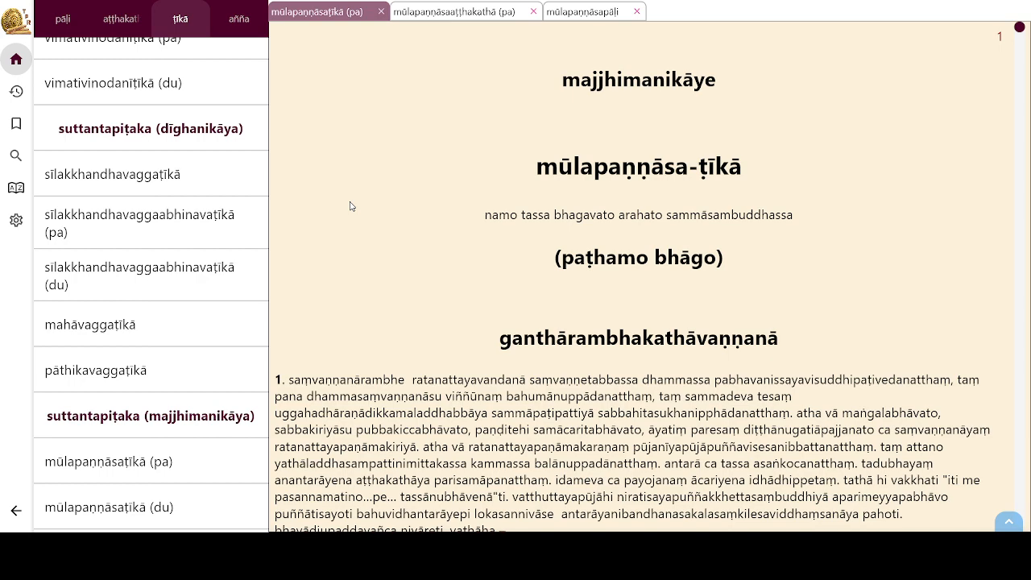
left_click(439, 8)
left_click(576, 11)
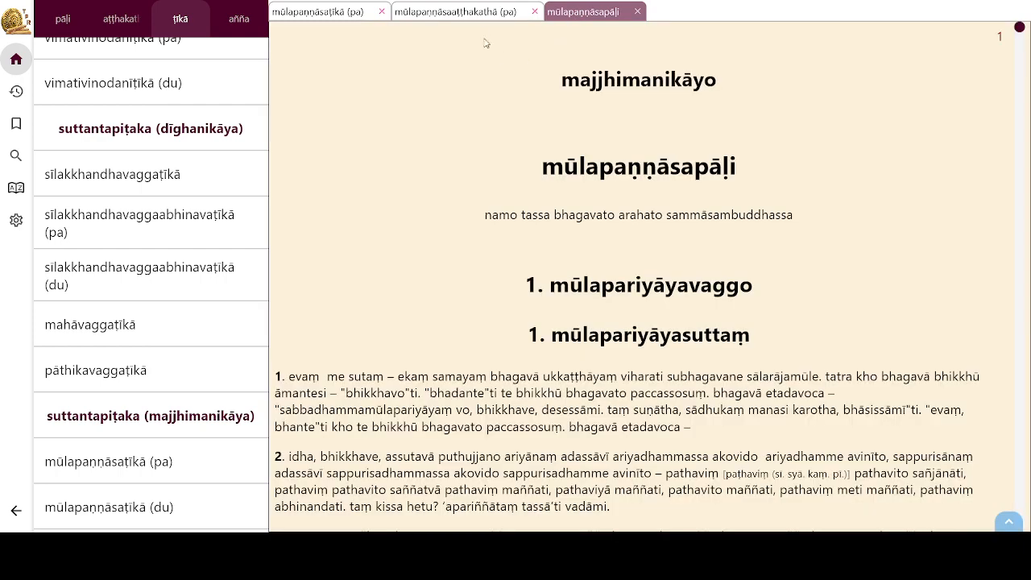
left_click(455, 11)
left_click(346, 13)
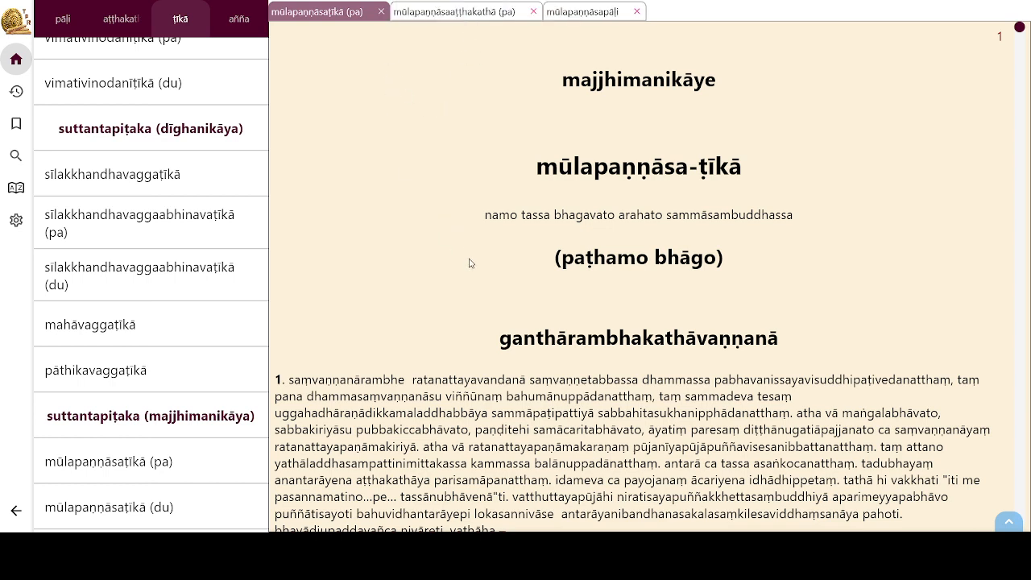
Close all three open mūlapaṇṇāsa texts
left_click(379, 11)
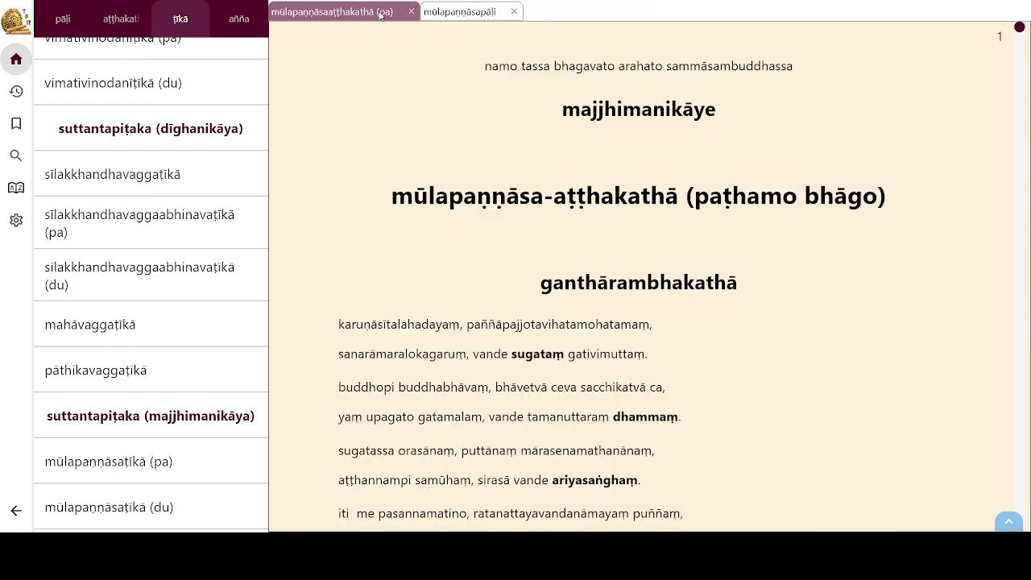
left_click(411, 12)
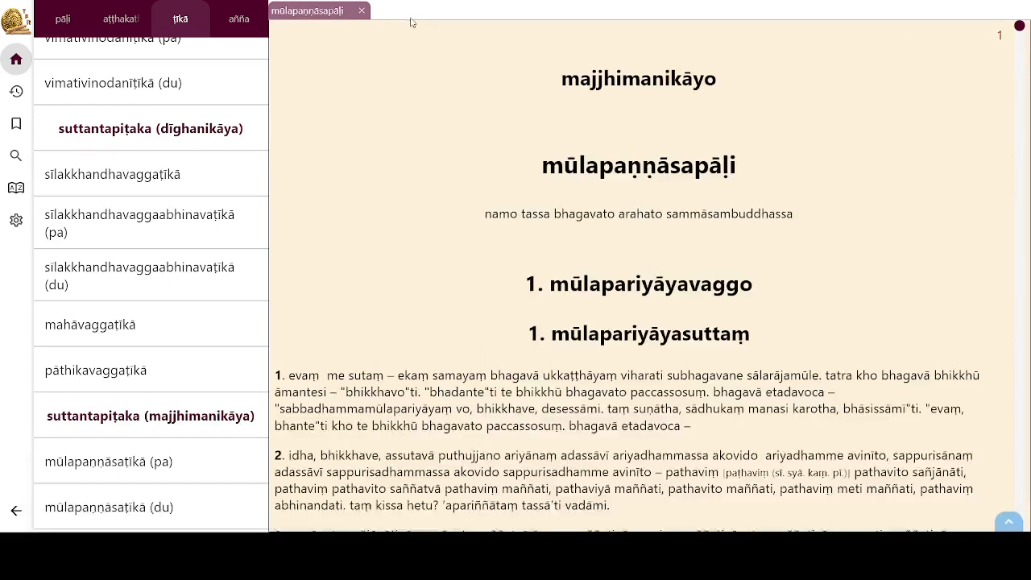
left_click(367, 12)
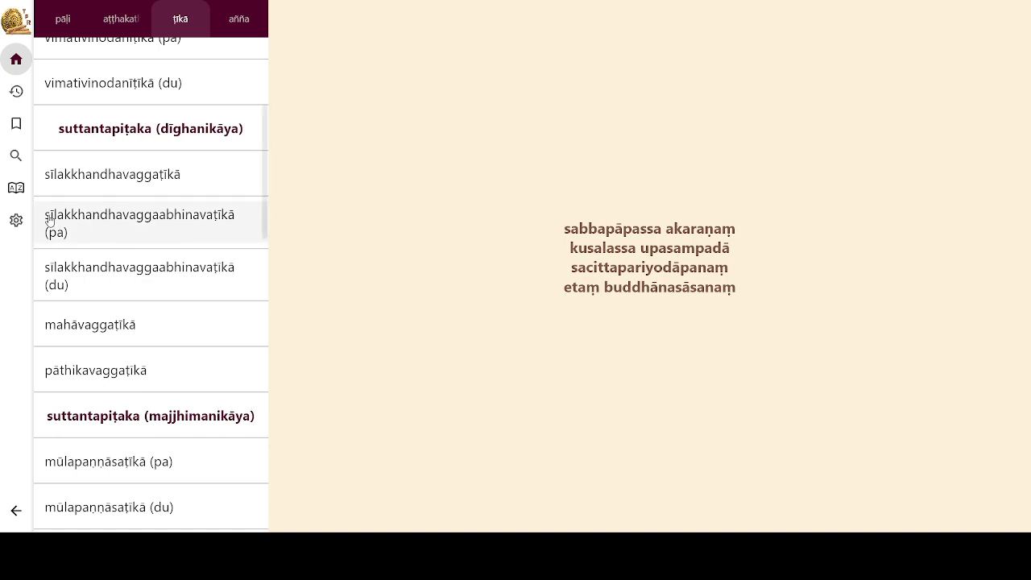
Turn on Multiple Views in the General settings
left_click(16, 220)
left_click(140, 274)
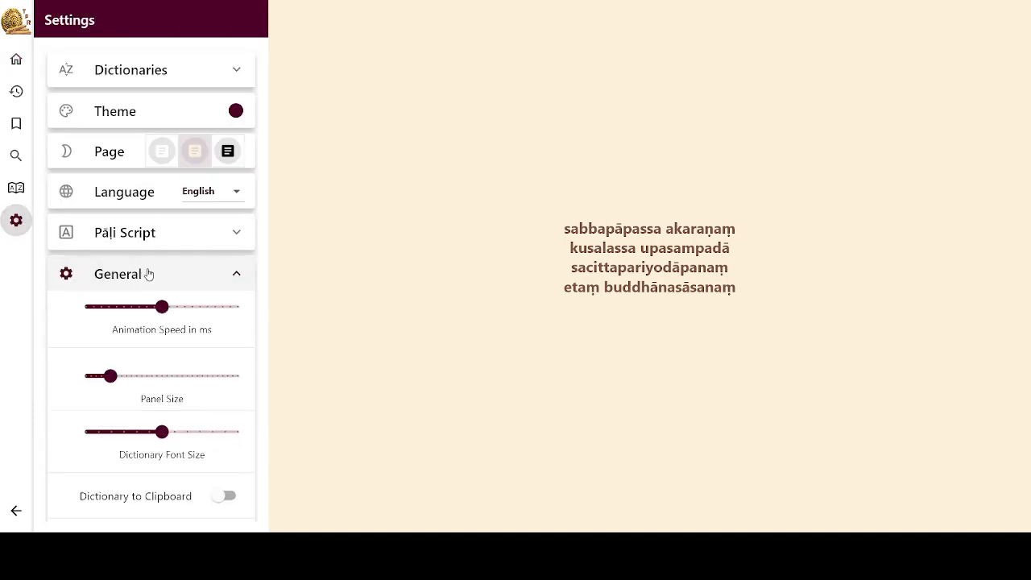
scroll(148, 269, "down", 3)
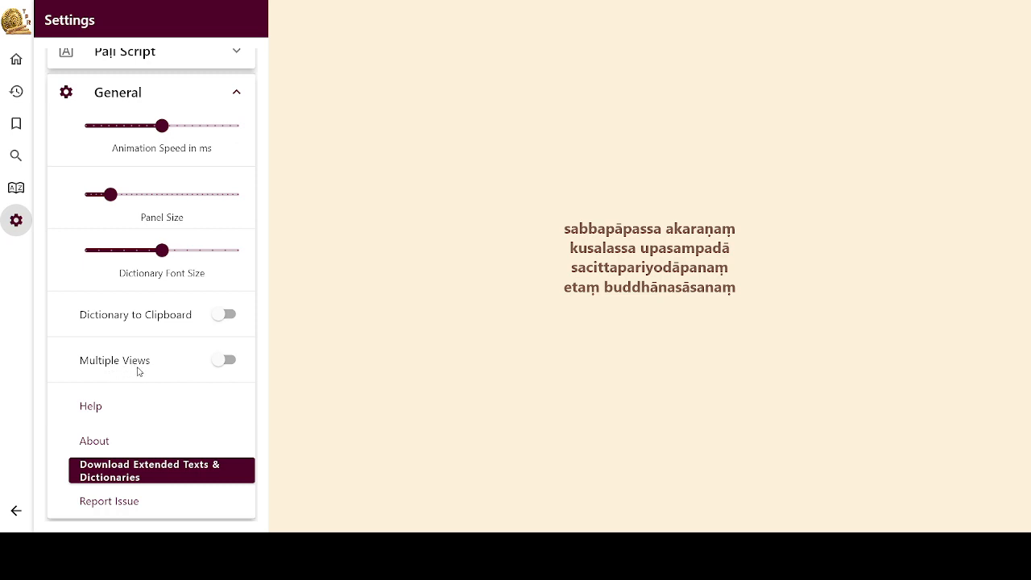
left_click(224, 360)
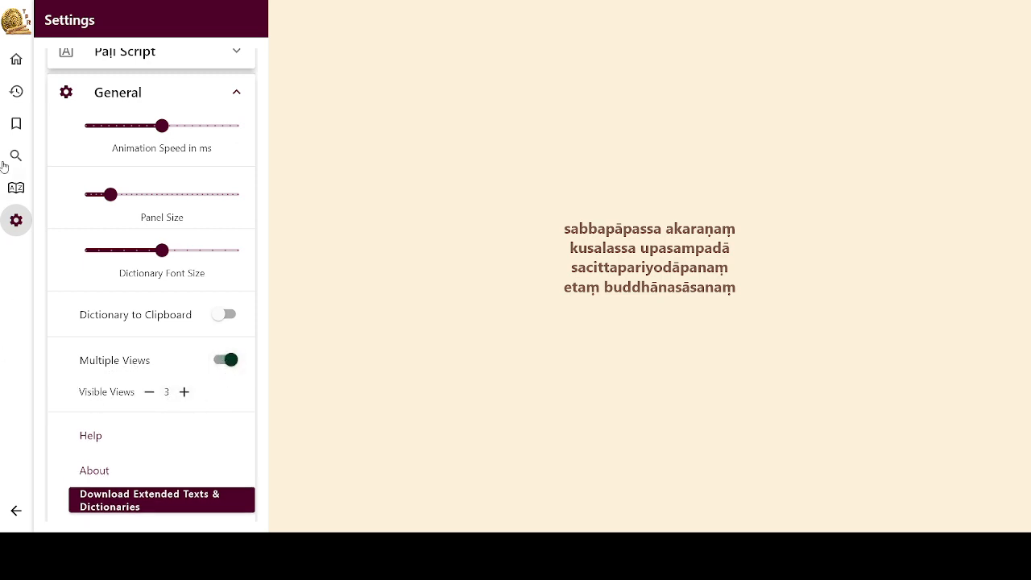
Open mūlapaṇṇāsapāḷi from the majjhimanikāya pāḷi texts with Multiple Views on
left_click(16, 61)
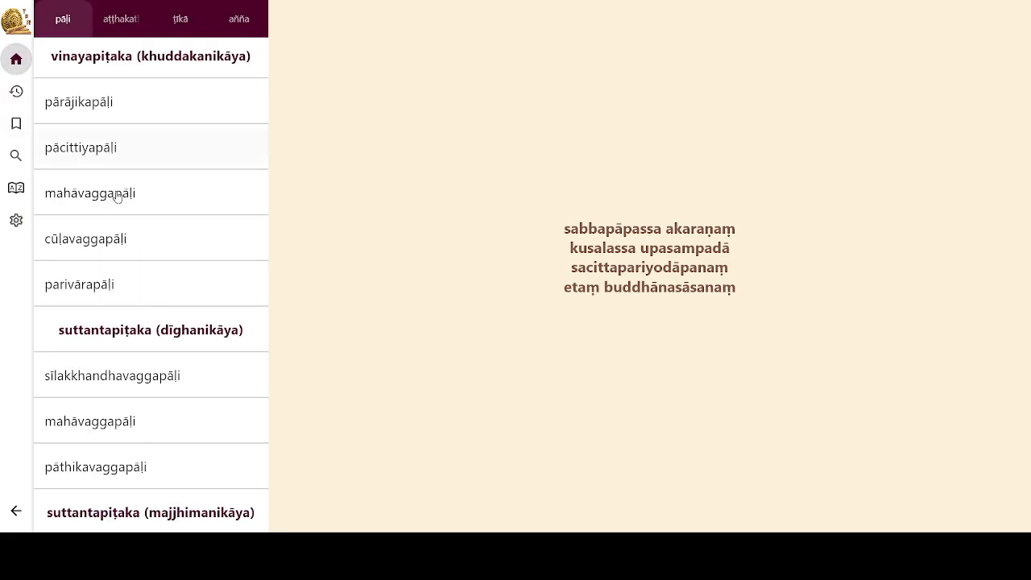
scroll(137, 223, "down", 3)
scroll(137, 223, "down", 1)
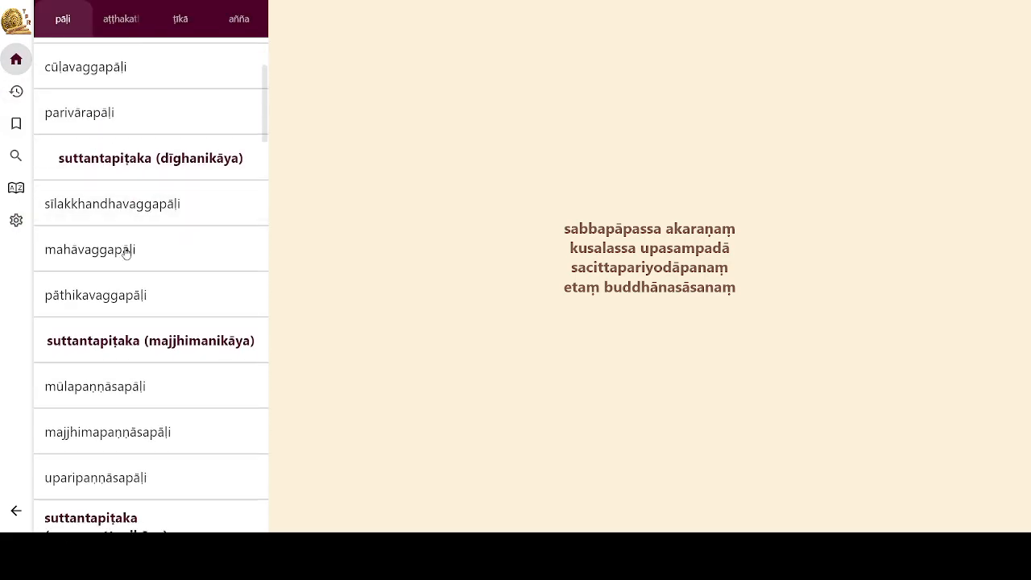
left_click(113, 387)
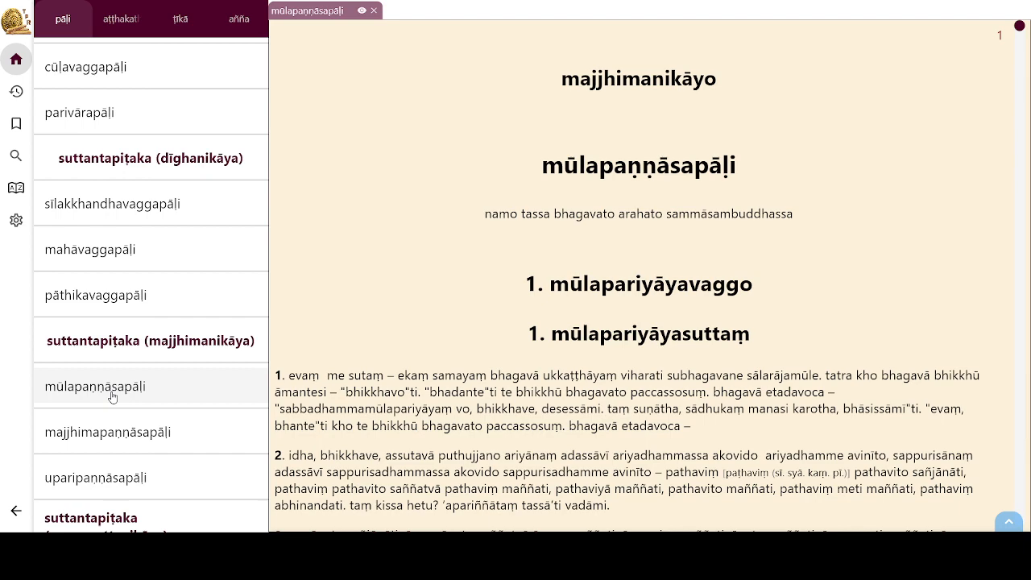
Add mūlapaṇṇāsaaṭṭhakathā (pa) from the majjhimanikāya commentaries as a second side-by-side view
left_click(122, 20)
scroll(161, 306, "down", 1)
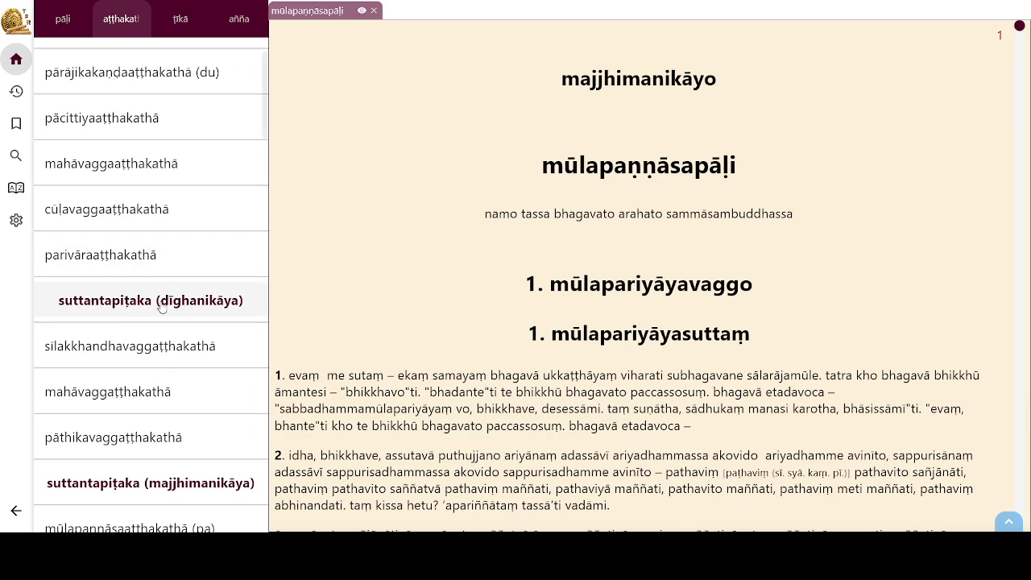
scroll(161, 306, "down", 2)
left_click(124, 419)
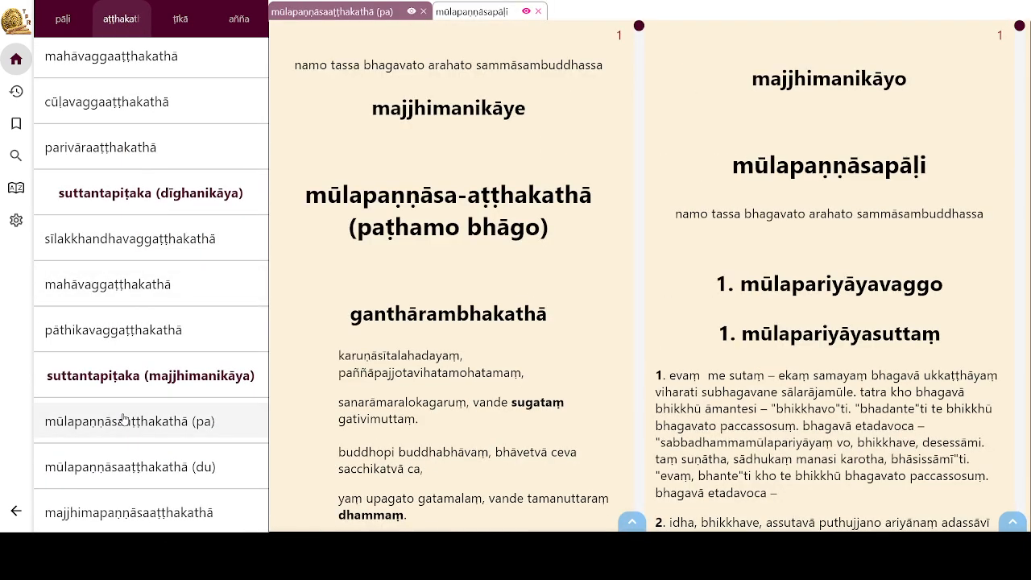
Add mūlapaṇṇāsaṭīkā (pa) from the majjhimanikāya ṭīkā texts as a third side-by-side view
left_click(180, 18)
scroll(195, 112, "down", 1)
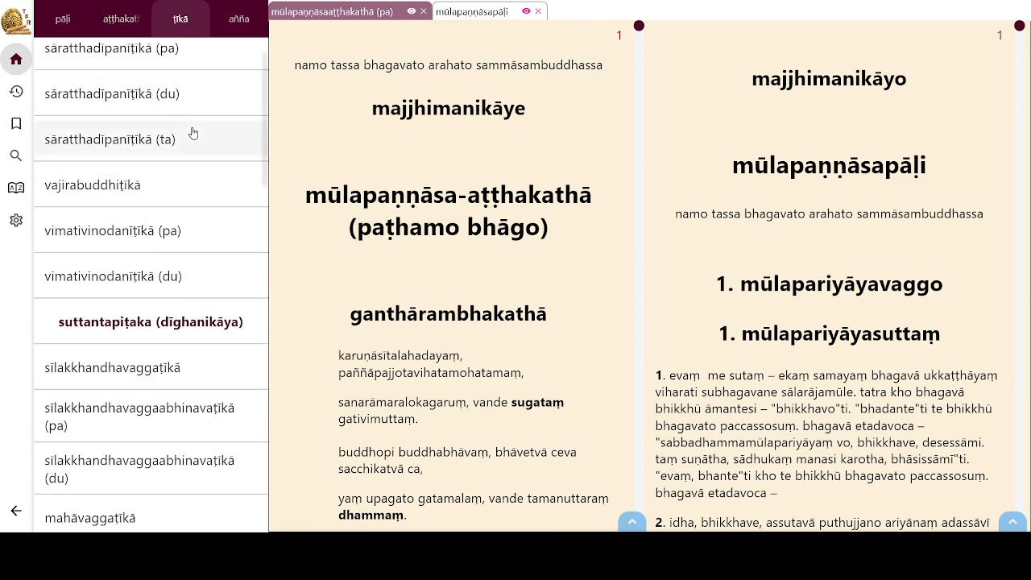
scroll(194, 133, "down", 1)
scroll(137, 314, "down", 2)
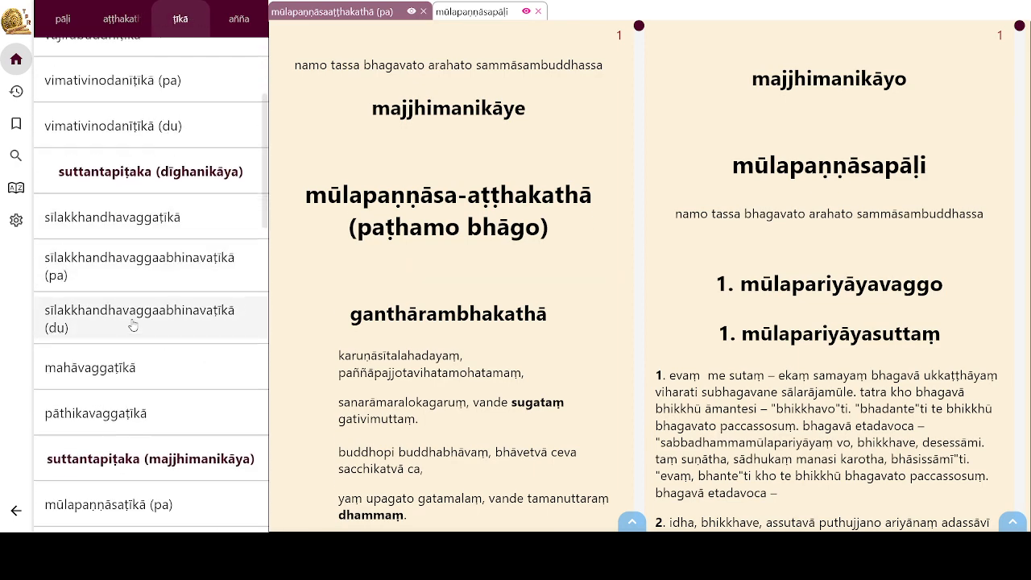
scroll(132, 325, "down", 1)
left_click(113, 462)
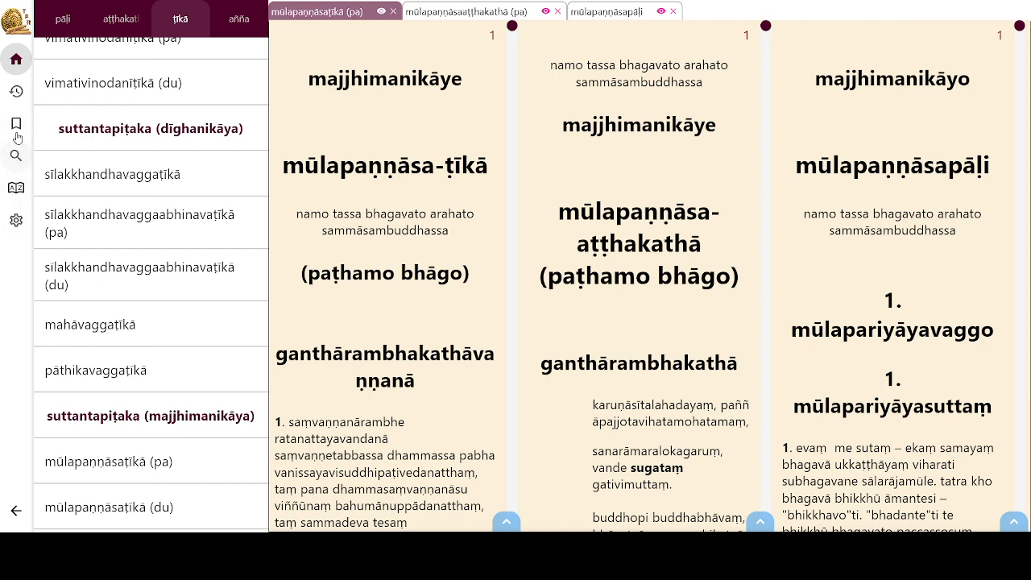
Hide and show the book list repeatedly to compare the width of the three reading views
left_click(14, 60)
left_click(16, 59)
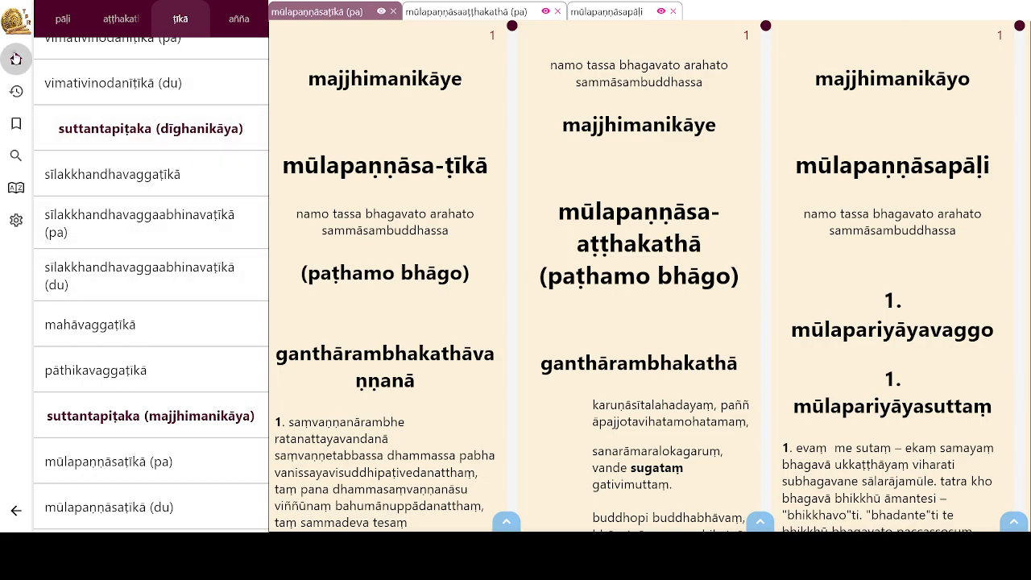
left_click(16, 59)
left_click(16, 58)
left_click(16, 59)
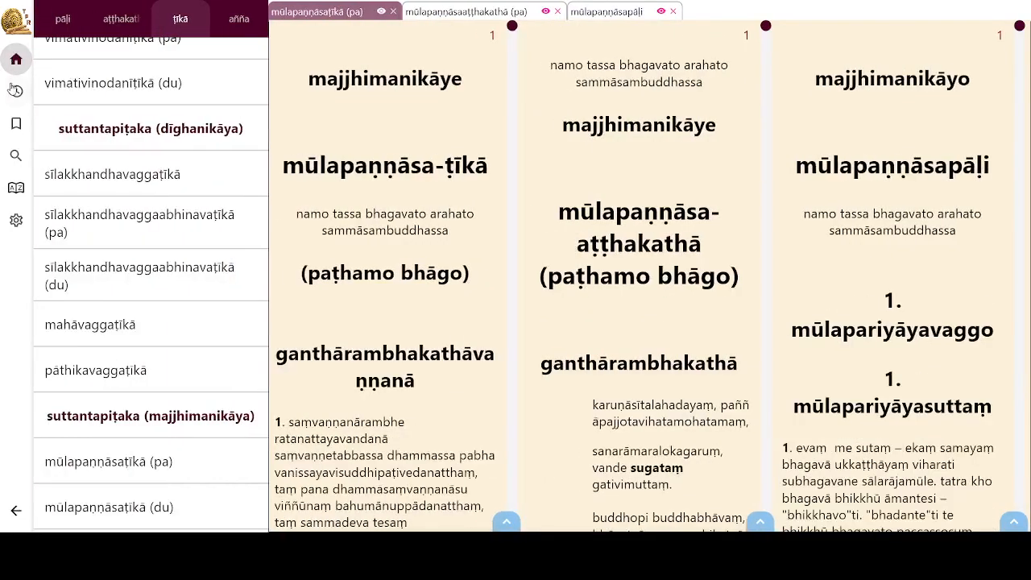
Show the reading history and toggle its visibility several times beside the three views
left_click(16, 91)
left_click(16, 91)
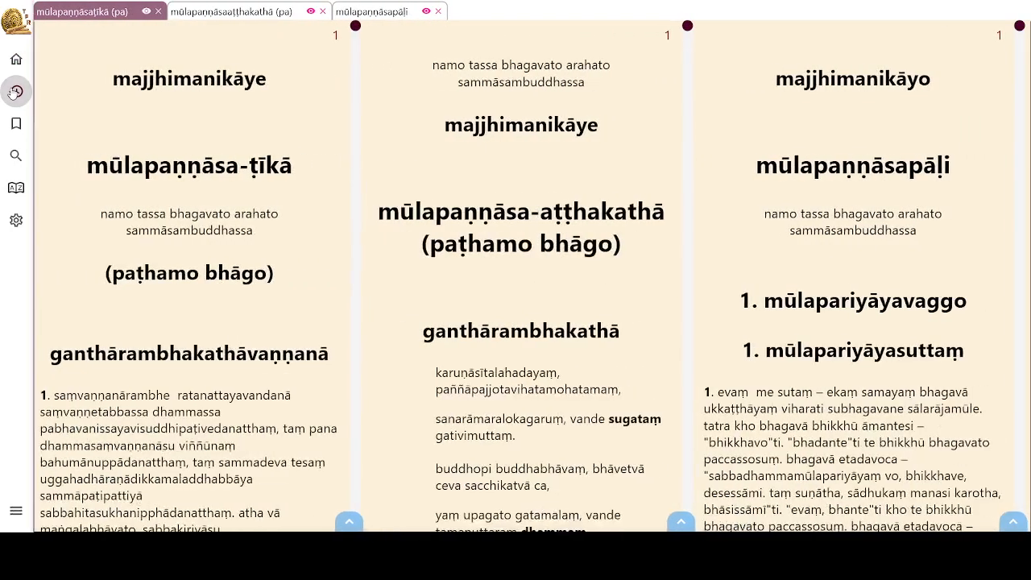
left_click(17, 91)
left_click(16, 91)
left_click(17, 91)
Return to the book list and collapse it to give the three views more width
left_click(15, 60)
left_click(15, 59)
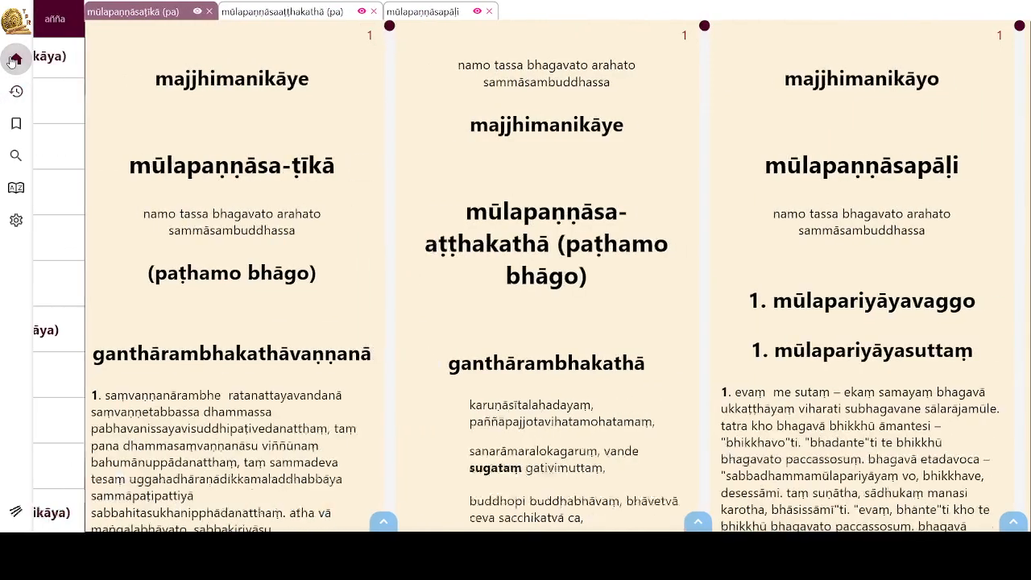
left_click(15, 60)
left_click(13, 60)
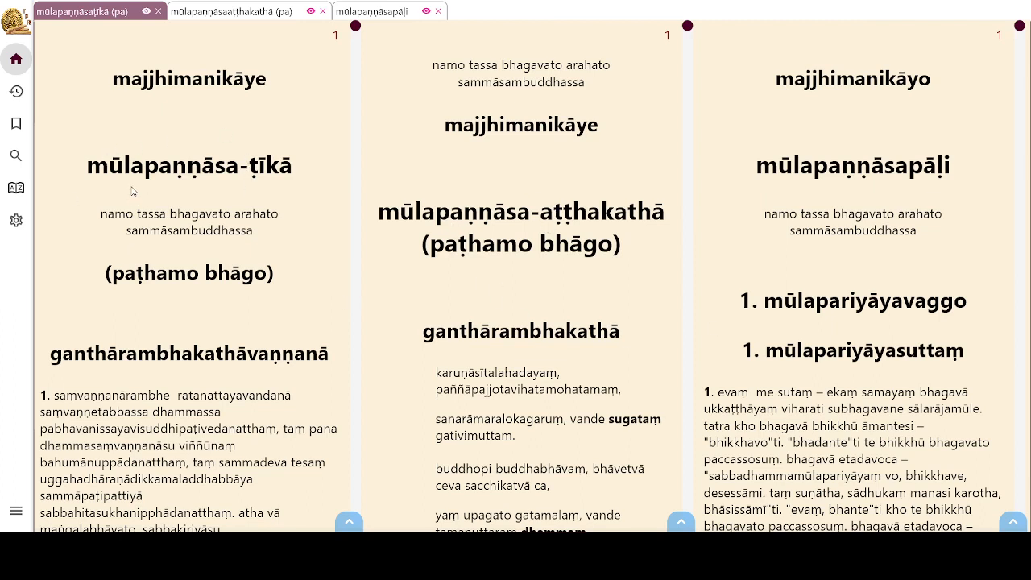
Open cūḷavaggapāḷi from the vinayapiṭaka as a fourth text and hide the book list
left_click(15, 61)
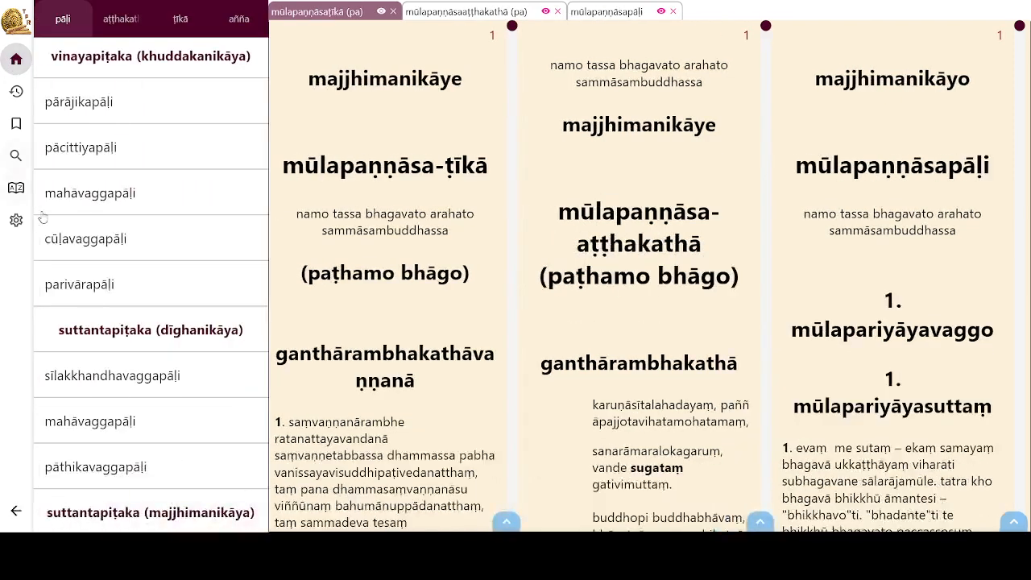
left_click(117, 239)
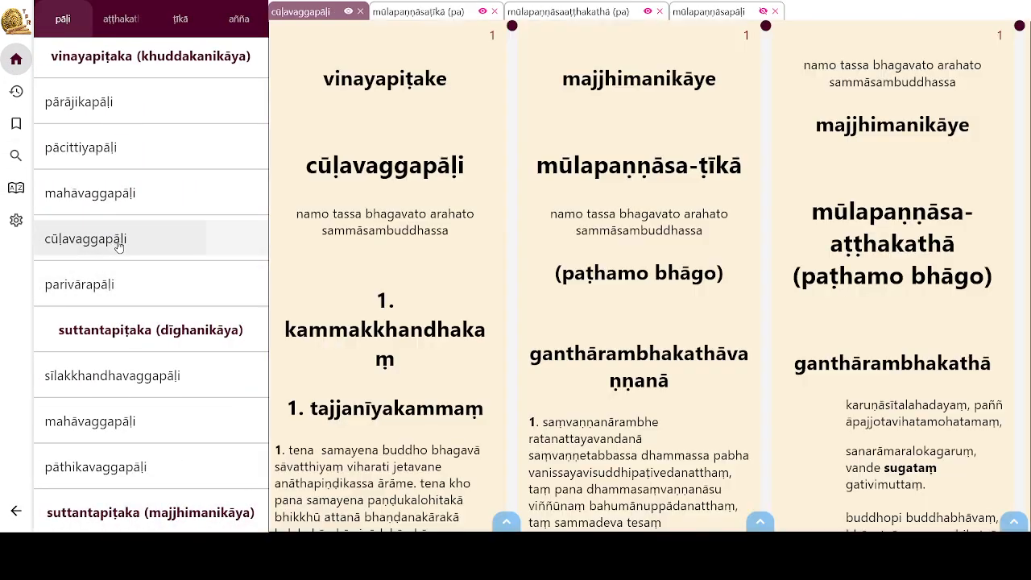
left_click(16, 62)
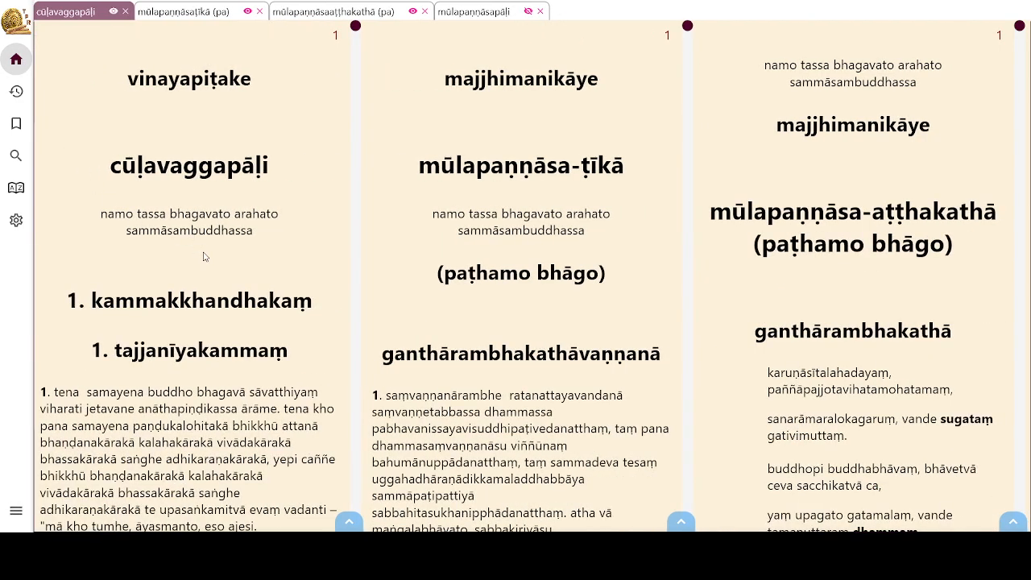
Check the Multiple Views and Visible Views options in the general settings, and return to the texts with the book list hidden
left_click(16, 219)
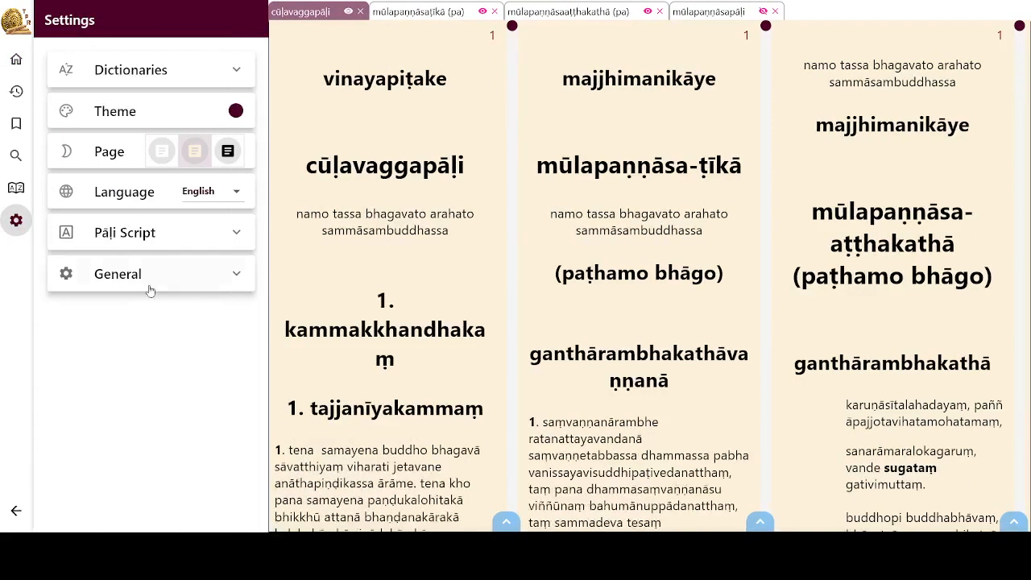
left_click(159, 284)
scroll(163, 292, "down", 3)
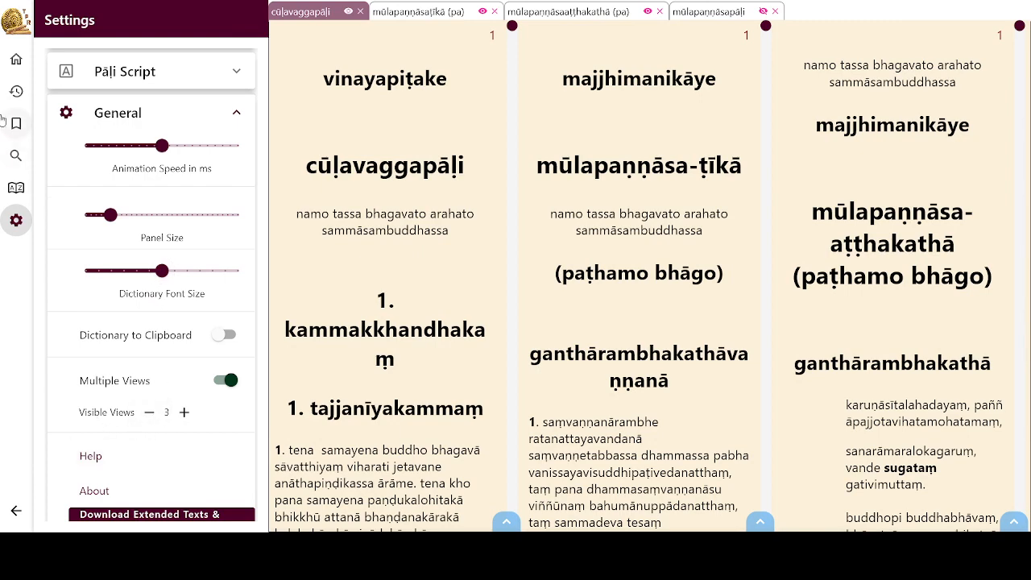
left_click(16, 61)
left_click(16, 61)
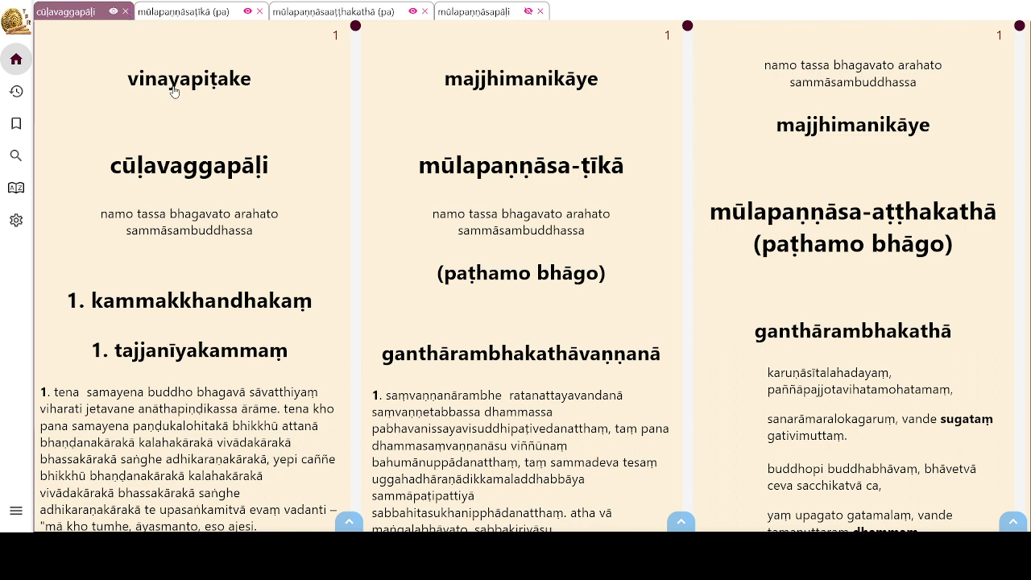
Make mūlapaṇṇāsapāḷi visible as a fourth view beside the other texts and hide it again
left_click(483, 12)
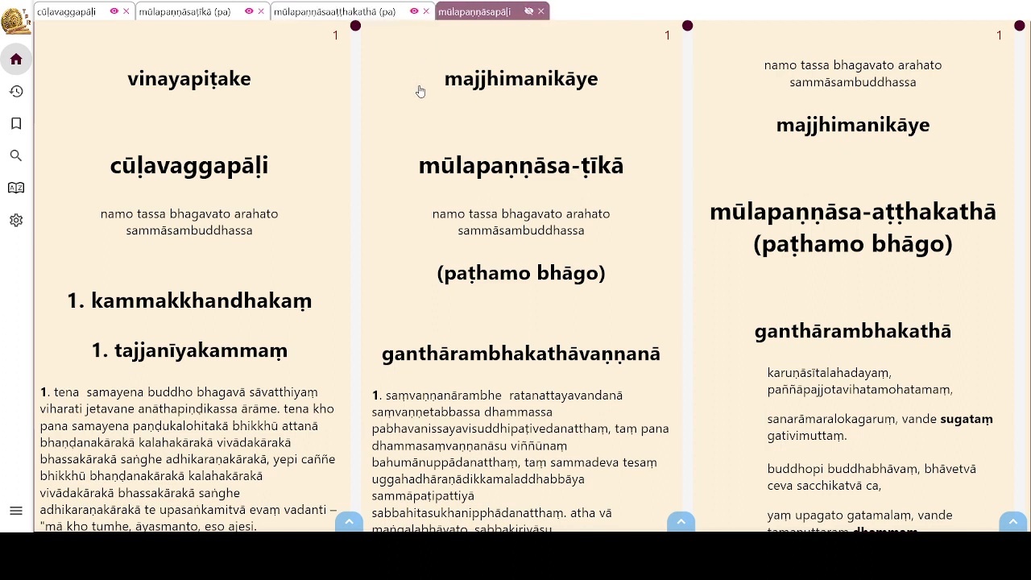
left_click(528, 11)
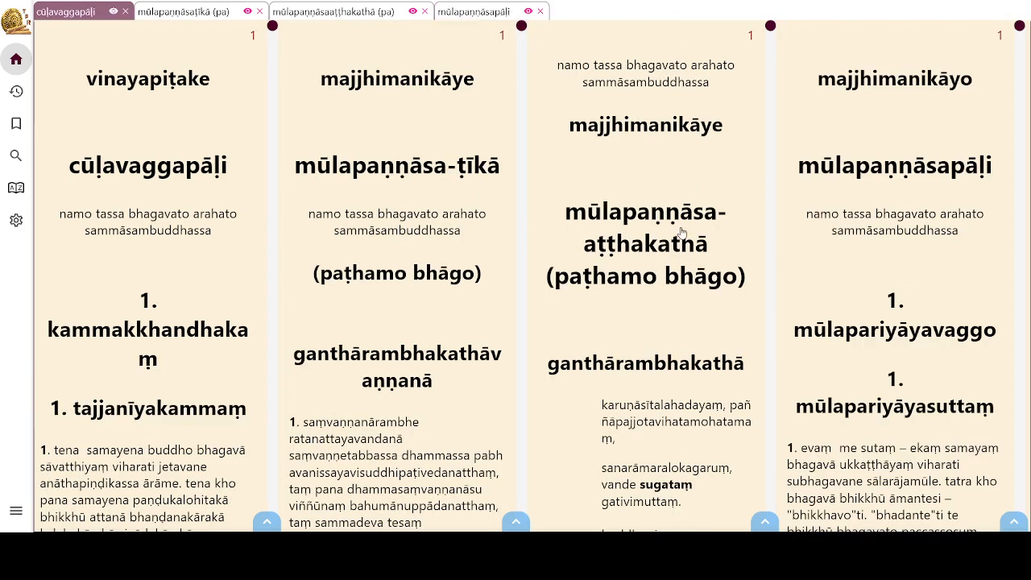
left_click(528, 12)
left_click(528, 12)
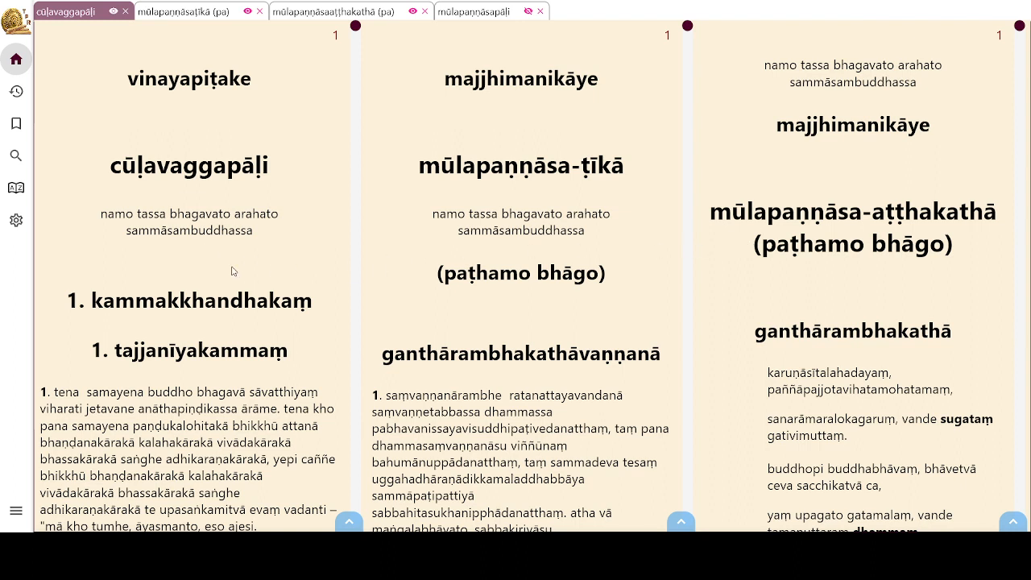
Hide the mūlapaṇṇāsaaṭṭhakathā view, restore it, and also make mūlapaṇṇāsapāḷi visible so all four texts are side by side
left_click(392, 12)
left_click(413, 12)
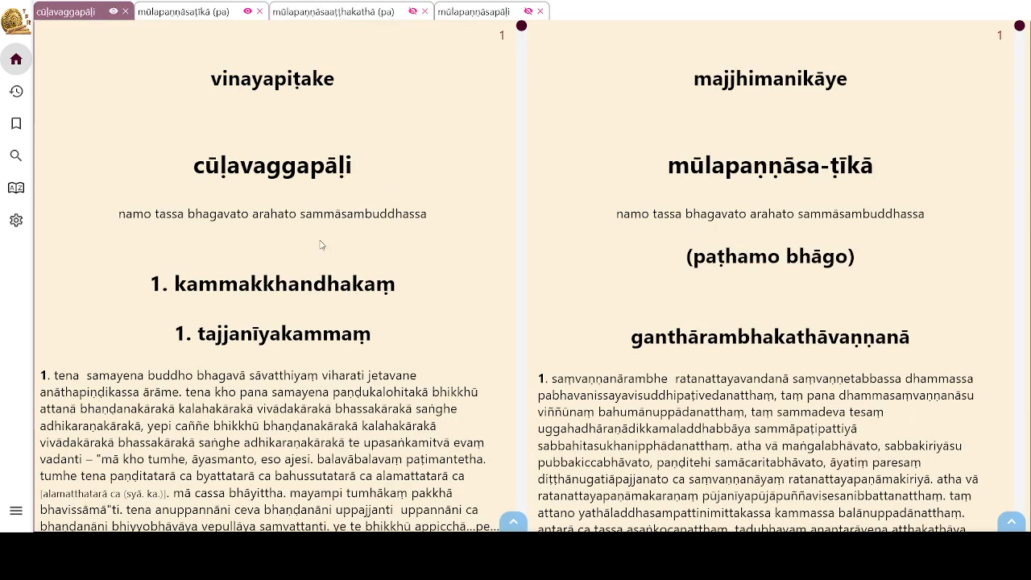
left_click(412, 14)
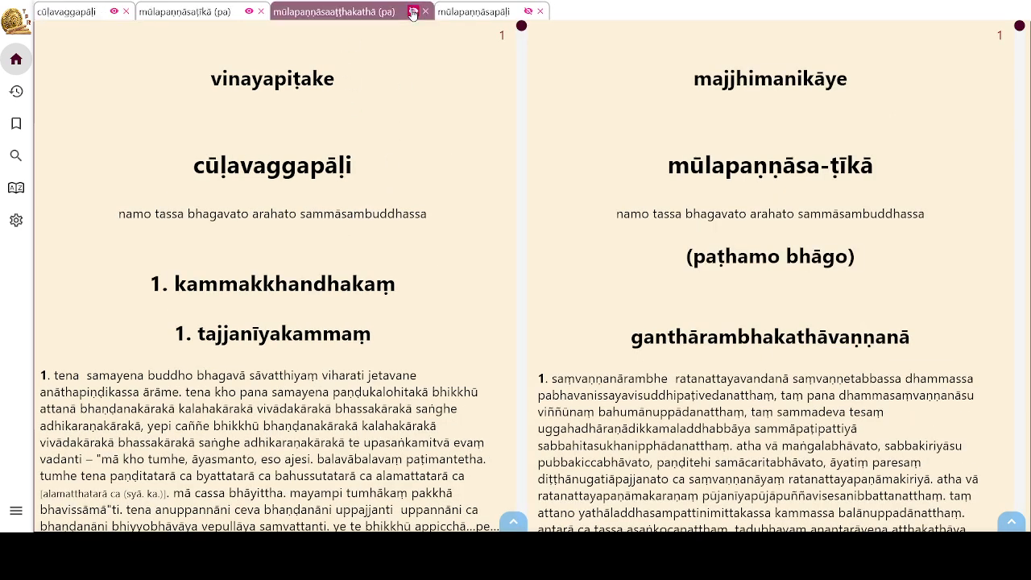
left_click(413, 11)
left_click(475, 11)
left_click(528, 11)
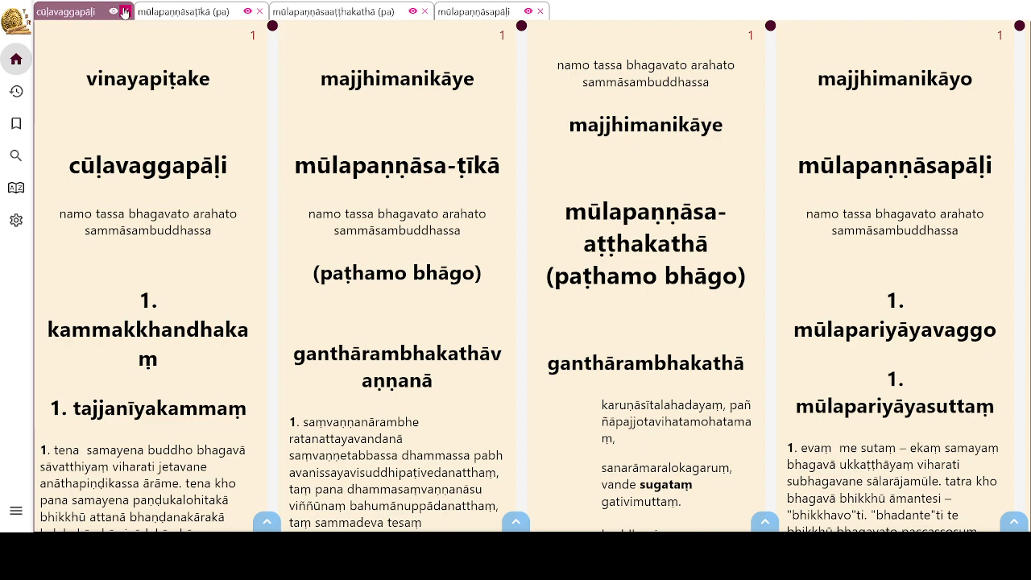
Close cūḷavaggapāḷi and reorder the remaining texts as mūlapaṇṇāsapāḷi, mūlapaṇṇāsaaṭṭhakathā (pa), mūlapaṇṇāsaṭīkā (pa)
left_click(125, 11)
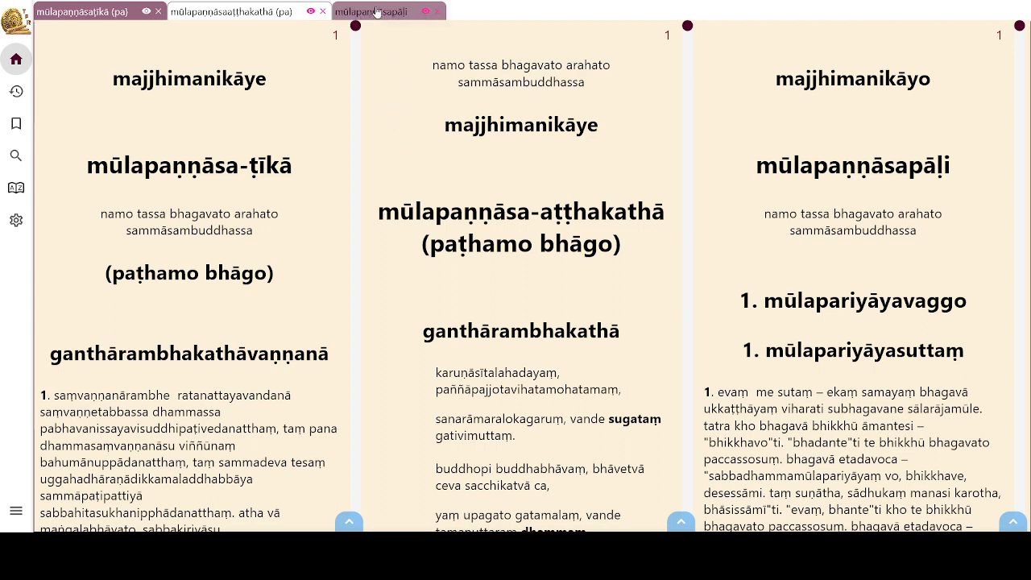
left_click_drag(376, 11, 72, 11)
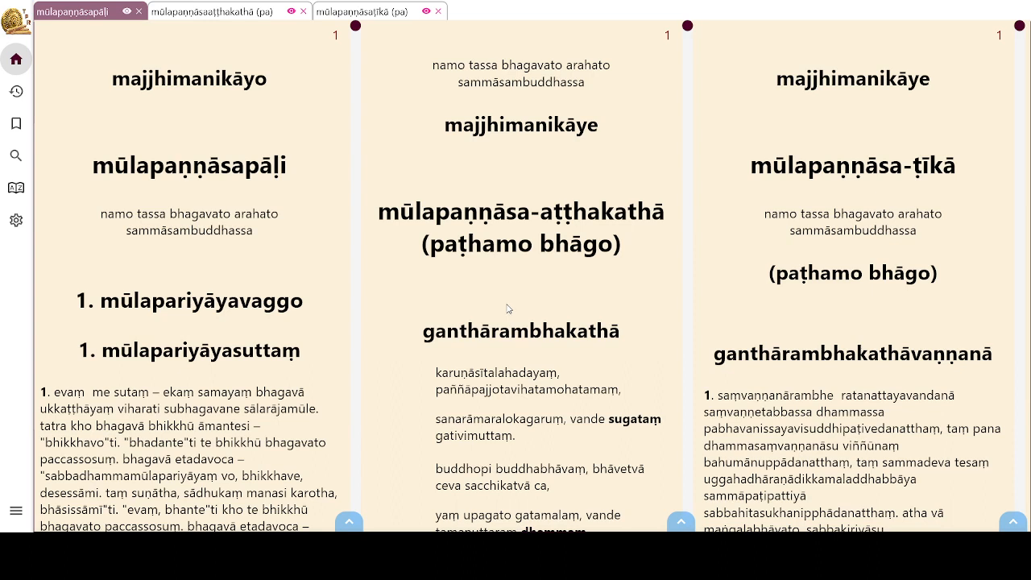
Show and hide the book list beside the reordered views, leaving it collapsed
left_click(16, 61)
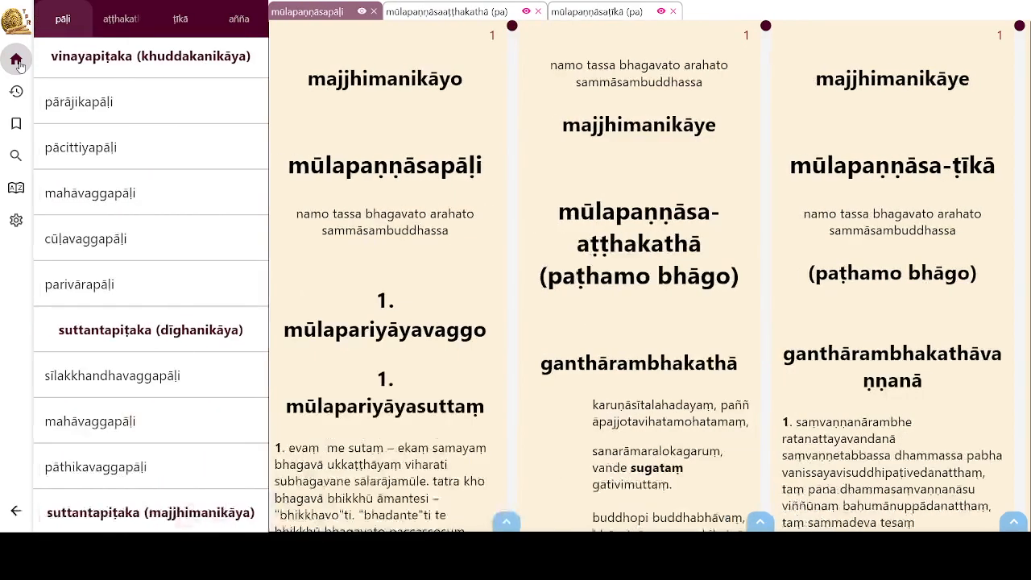
left_click(16, 61)
left_click(16, 61)
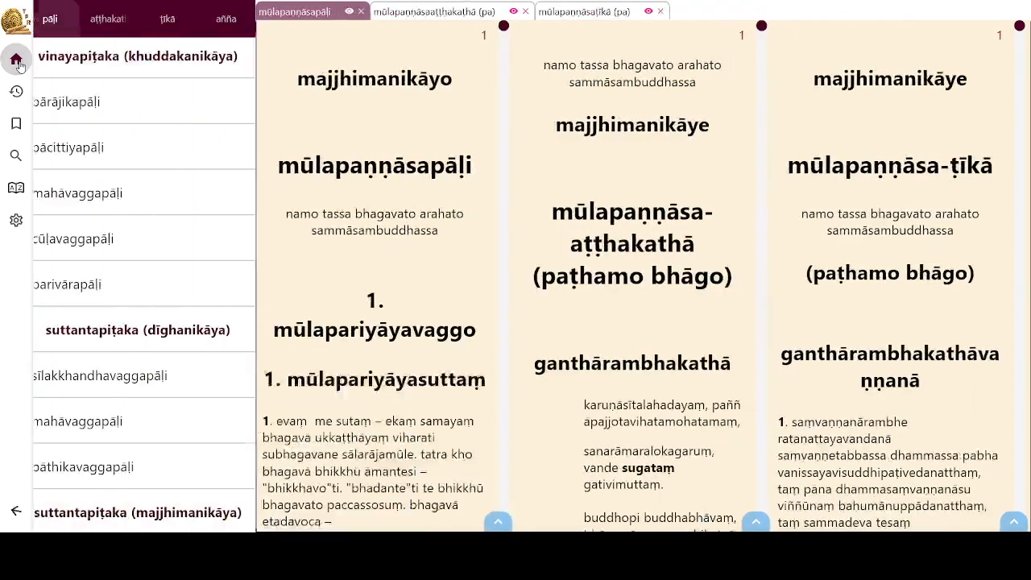
left_click(16, 61)
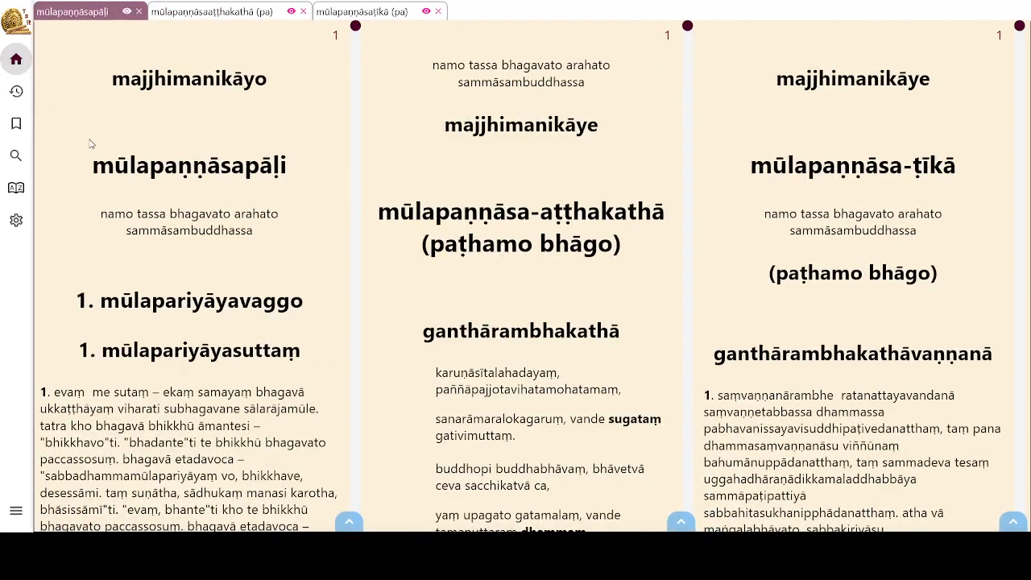